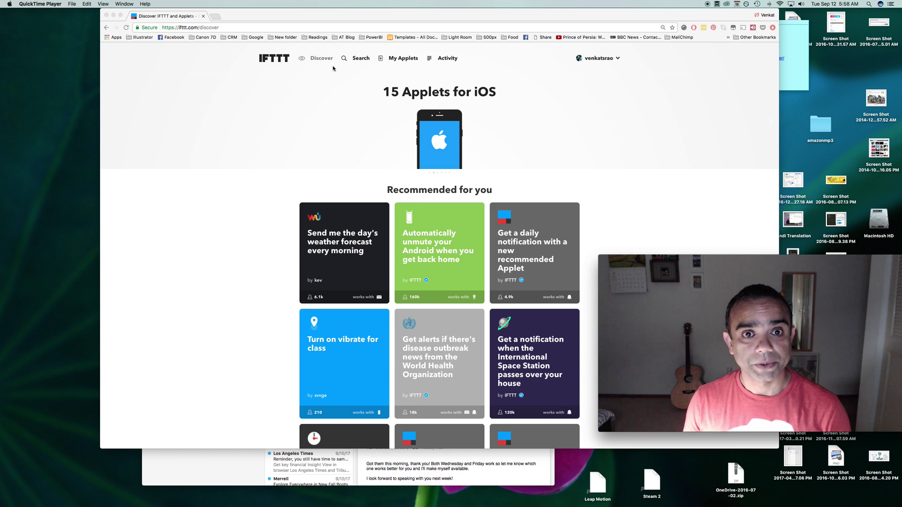
Go to the My Applets page listing the account's existing applets
{"action": "left_click", "coordinate": [400, 60]}
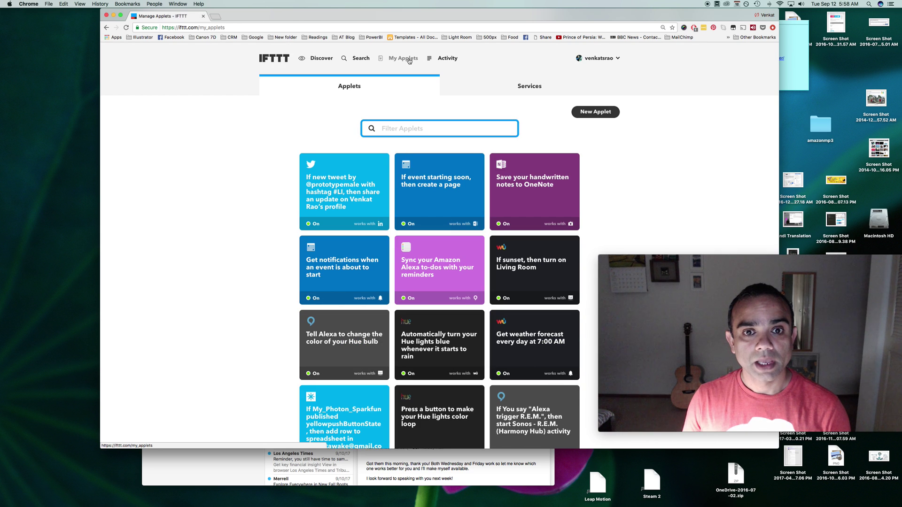
Start a new applet with Amazon Alexa as the trigger service and browse its triggers
{"action": "left_click", "coordinate": [598, 114]}
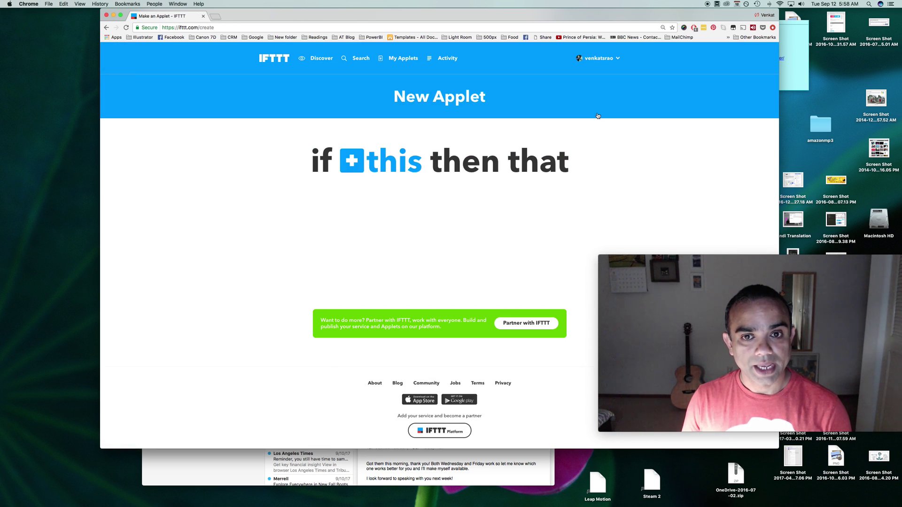
{"action": "left_click", "coordinate": [357, 162]}
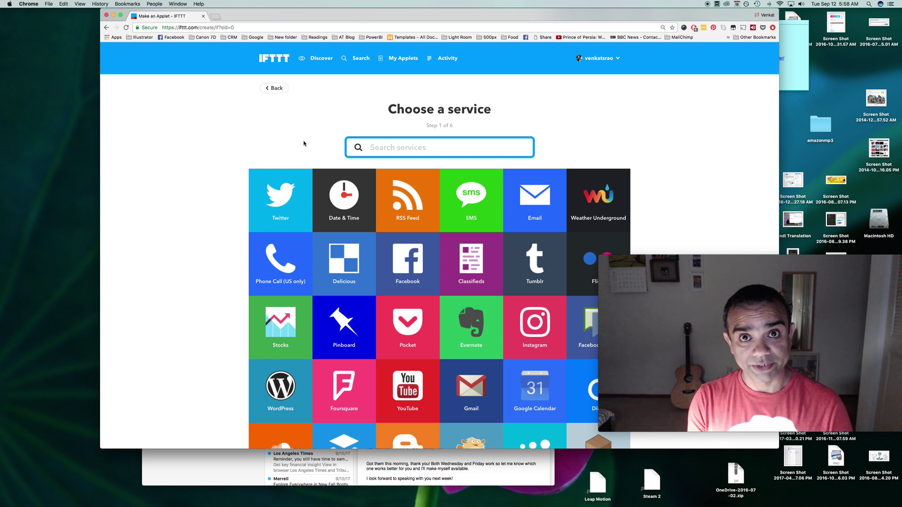
{"action": "type", "text": "alexa"}
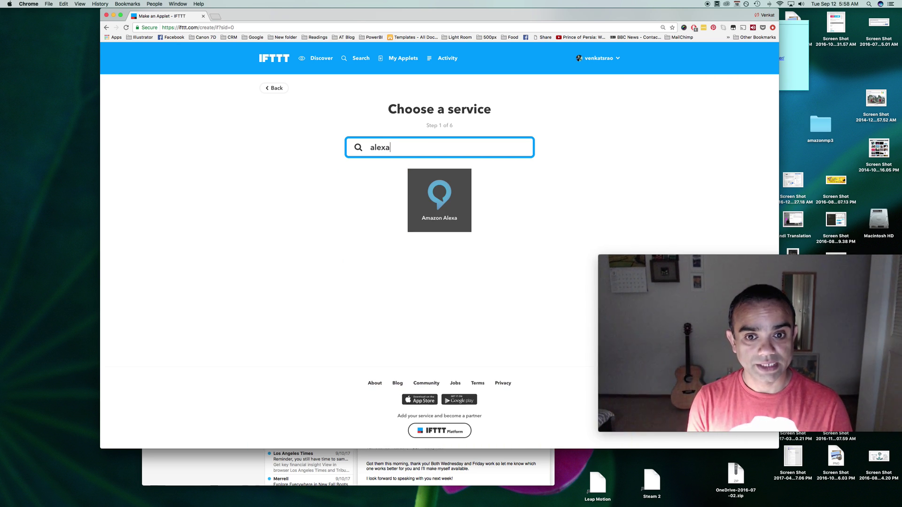
{"action": "left_click", "coordinate": [437, 210]}
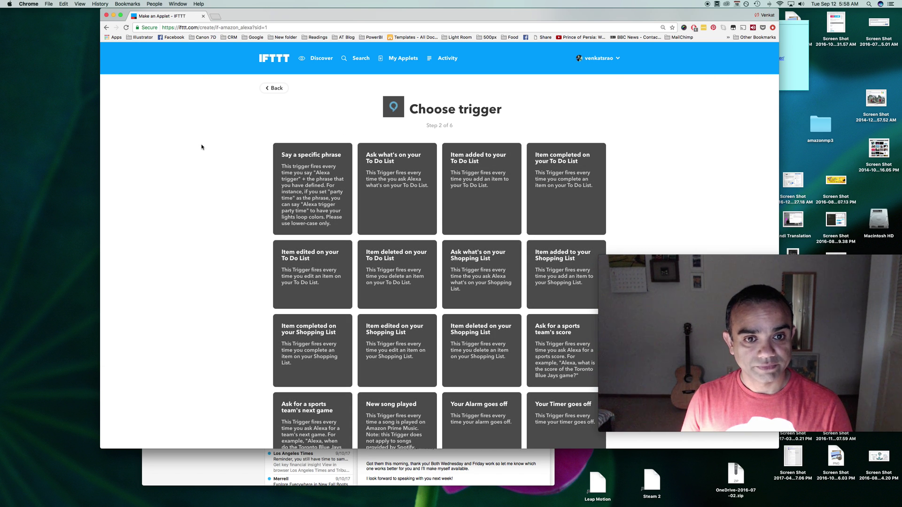
{"action": "scroll", "coordinate": [202, 148], "scroll_direction": "down", "scroll_amount": 3}
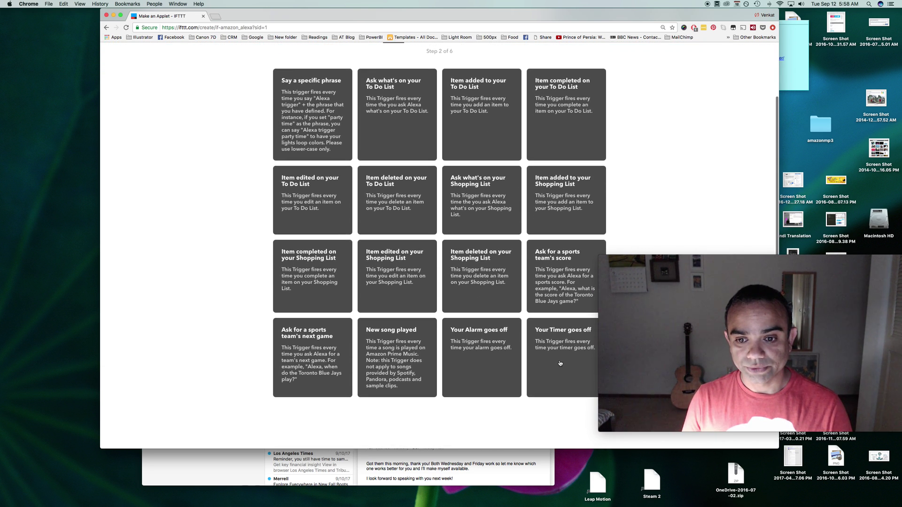
Use the 'Your Timer goes off' trigger and pick Philips Hue as the action service
{"action": "left_click", "coordinate": [563, 339]}
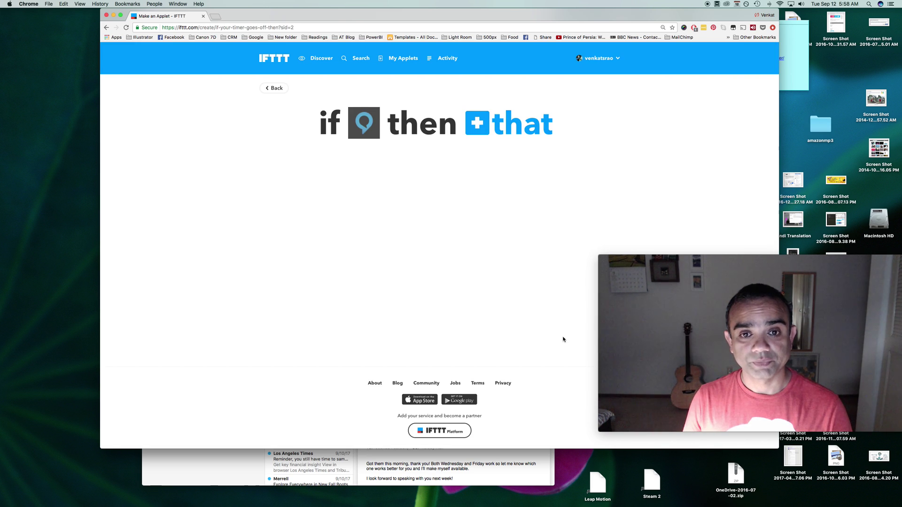
{"action": "left_click", "coordinate": [477, 125]}
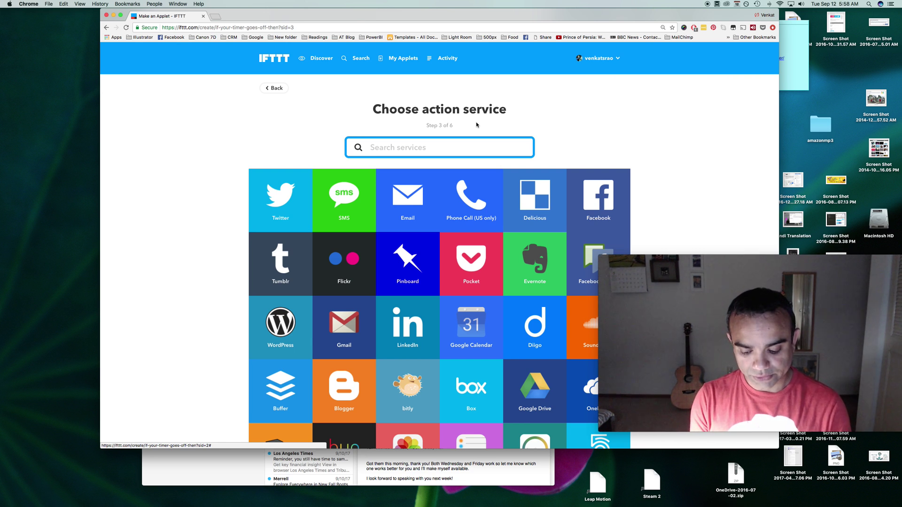
{"action": "type", "text": "philip"}
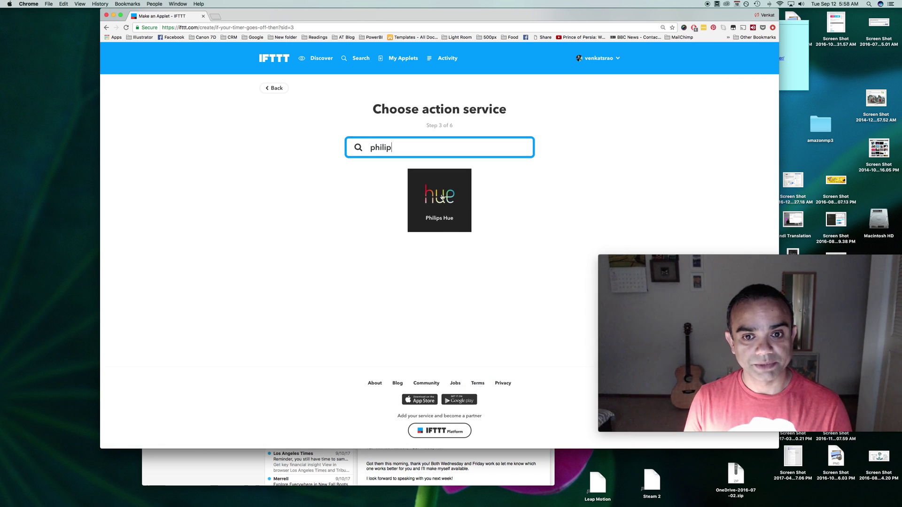
{"action": "left_click", "coordinate": [442, 197]}
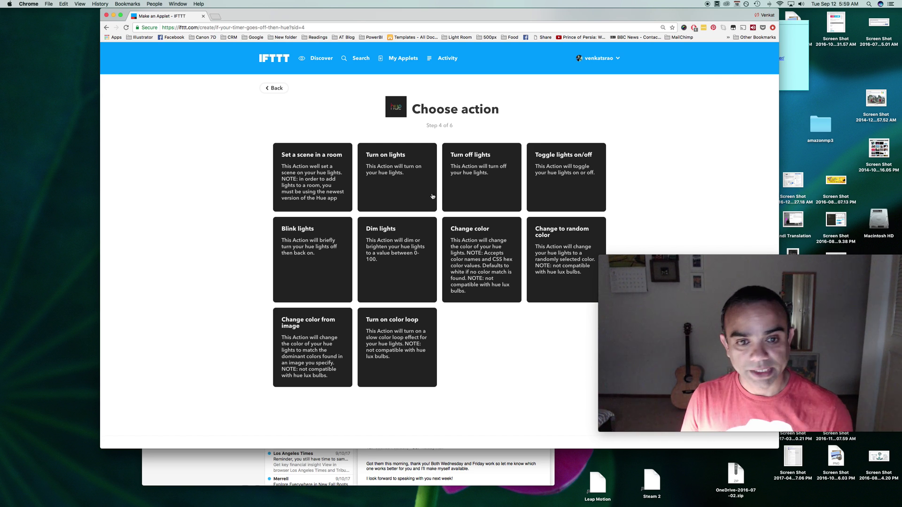
Add a Blink lights action targeting only the Hue go light
{"action": "left_click", "coordinate": [315, 258]}
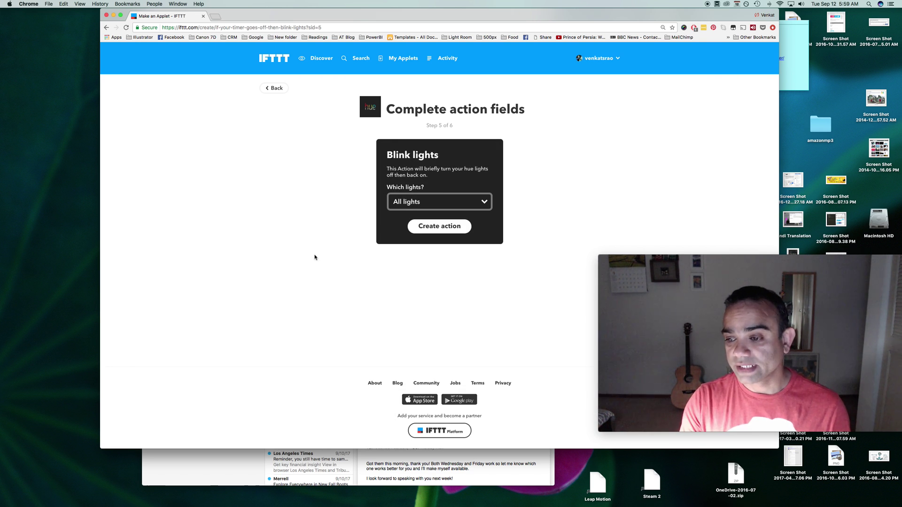
{"action": "left_click", "coordinate": [459, 205]}
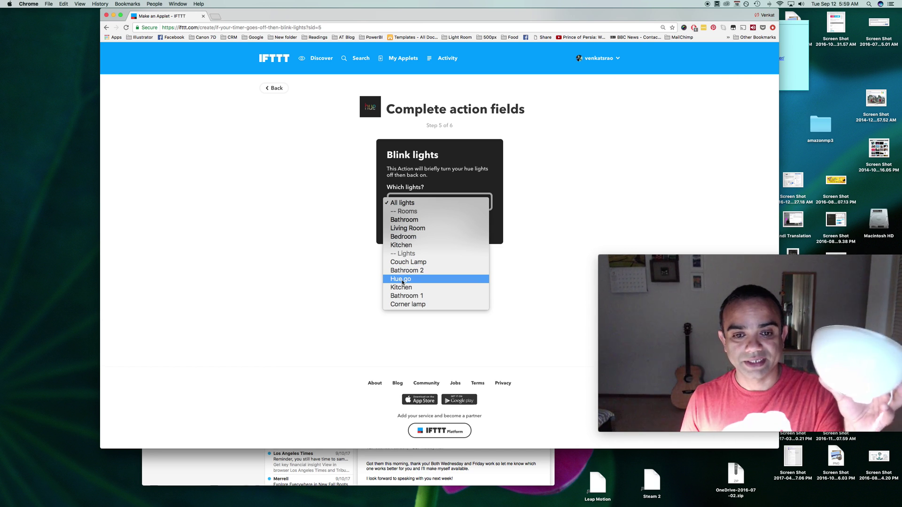
{"action": "left_click", "coordinate": [402, 280]}
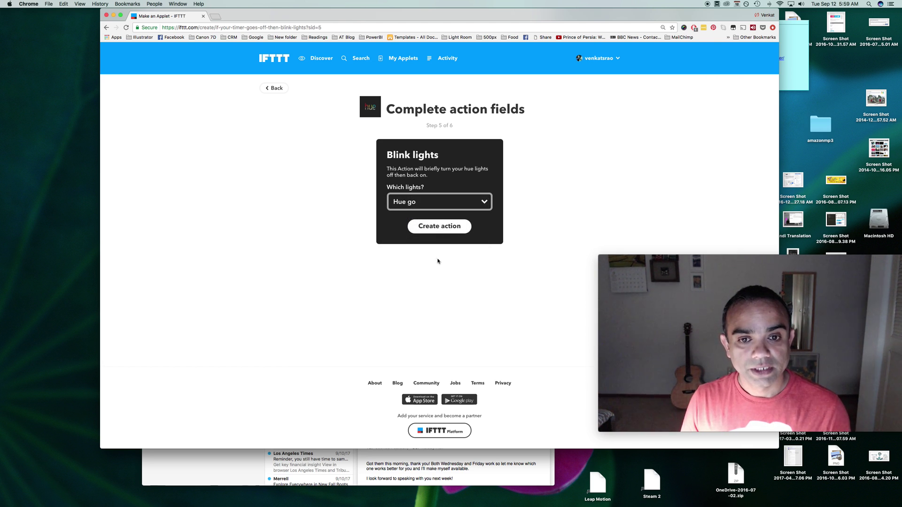
{"action": "left_click", "coordinate": [436, 226]}
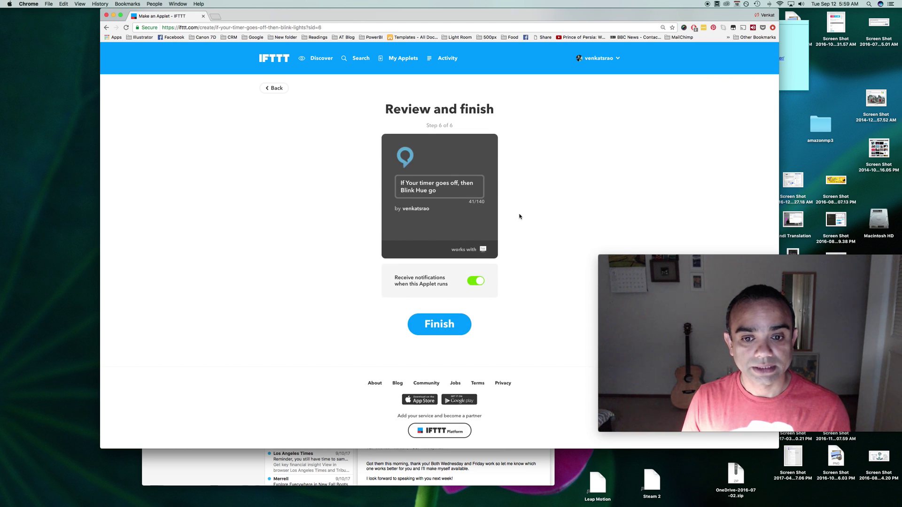
Finish creating the applet 'If Your timer goes off, then Blink Hue go'
{"action": "left_click", "coordinate": [432, 325]}
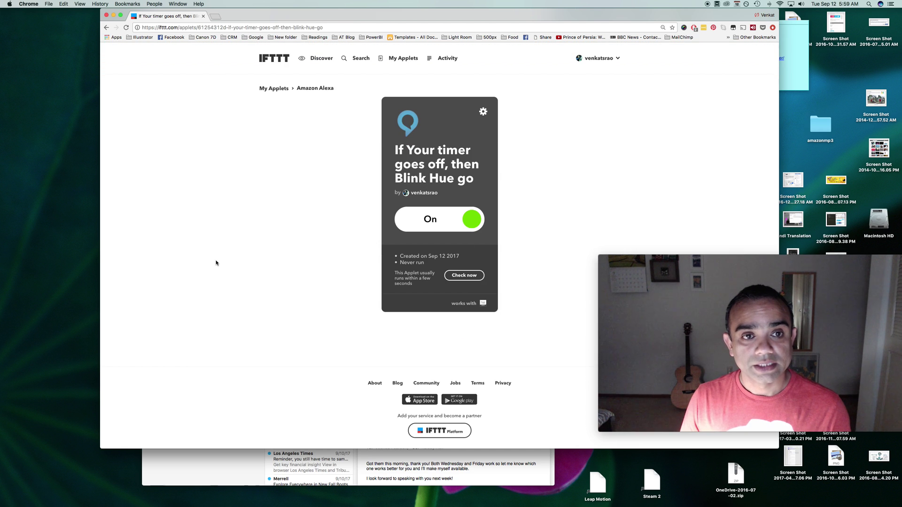